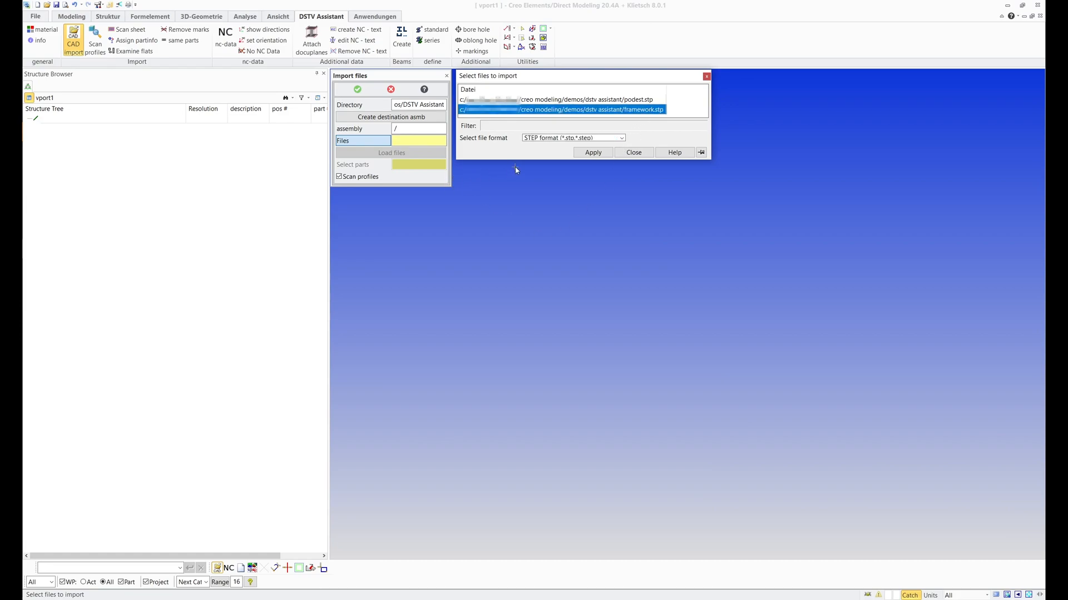
Load framework.stp as a STEP file for import, and clear and close the output log
{"action": "left_click", "coordinate": [575, 154]}
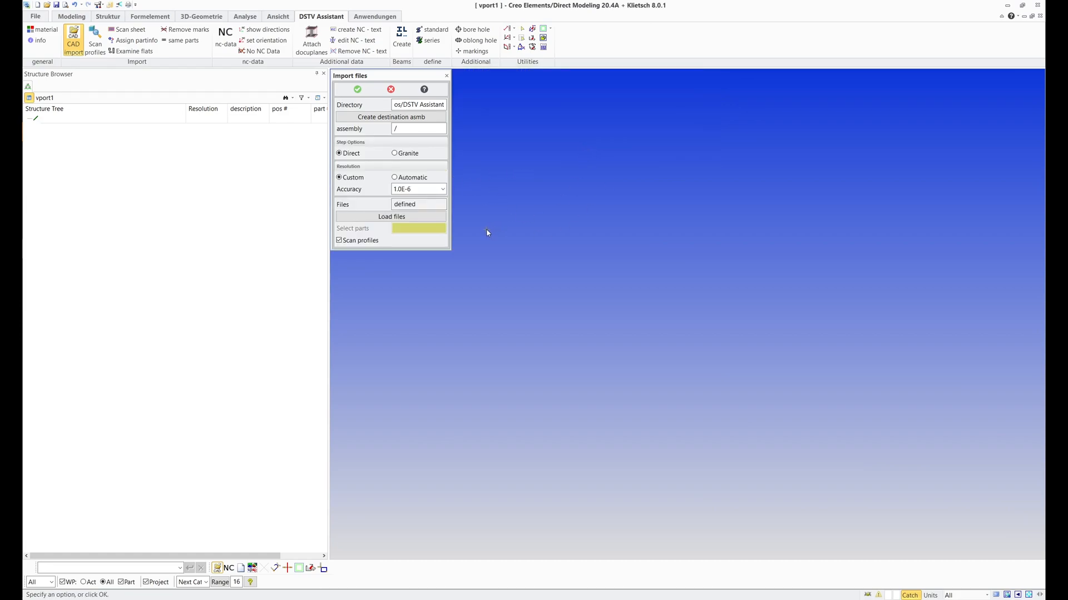
{"action": "left_click", "coordinate": [392, 218]}
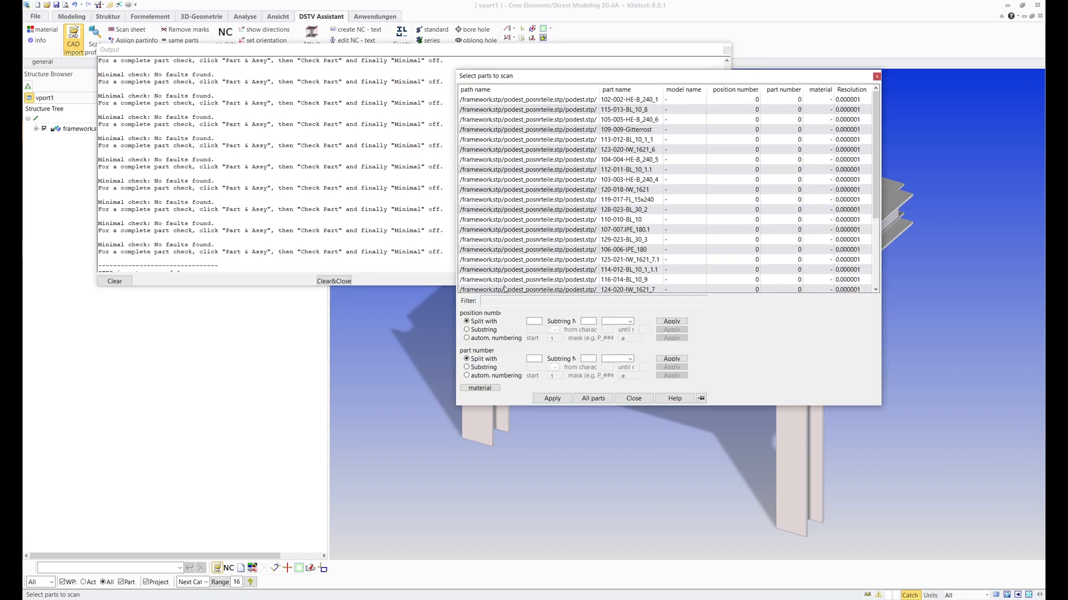
{"action": "left_click", "coordinate": [436, 253]}
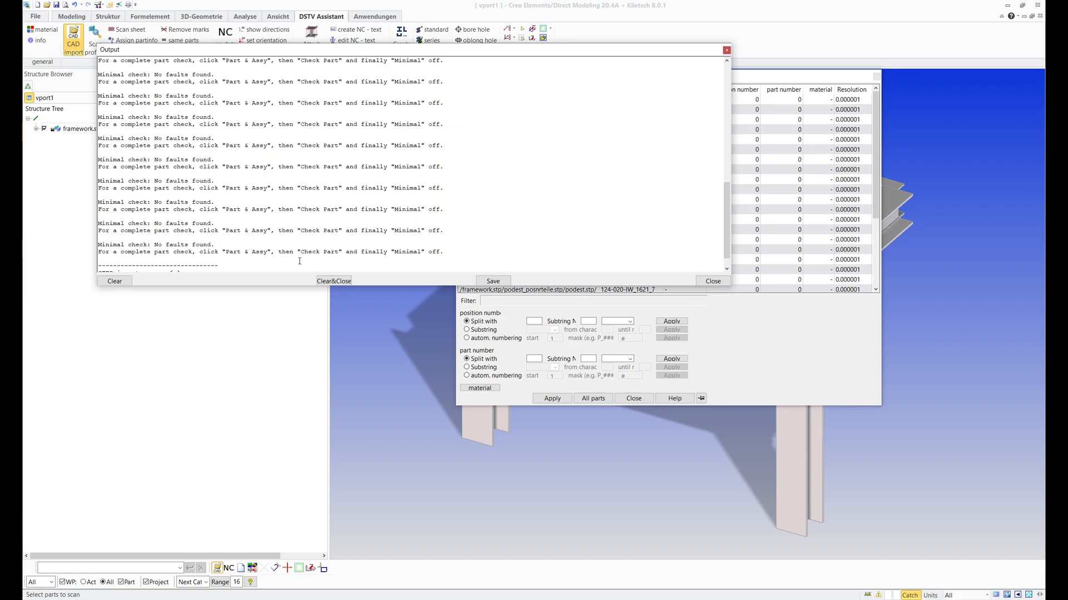
{"action": "left_click", "coordinate": [349, 282]}
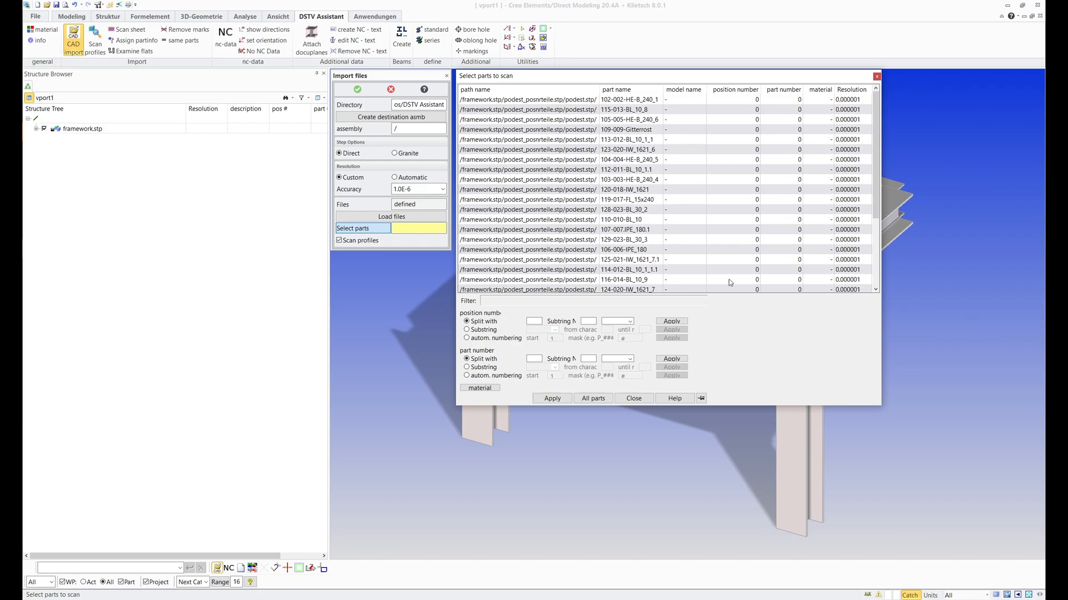
Derive the position numbers from characters 5 to 7 of the part names
{"action": "left_click_drag", "start_coordinate": [599, 90], "coordinate": [623, 90]}
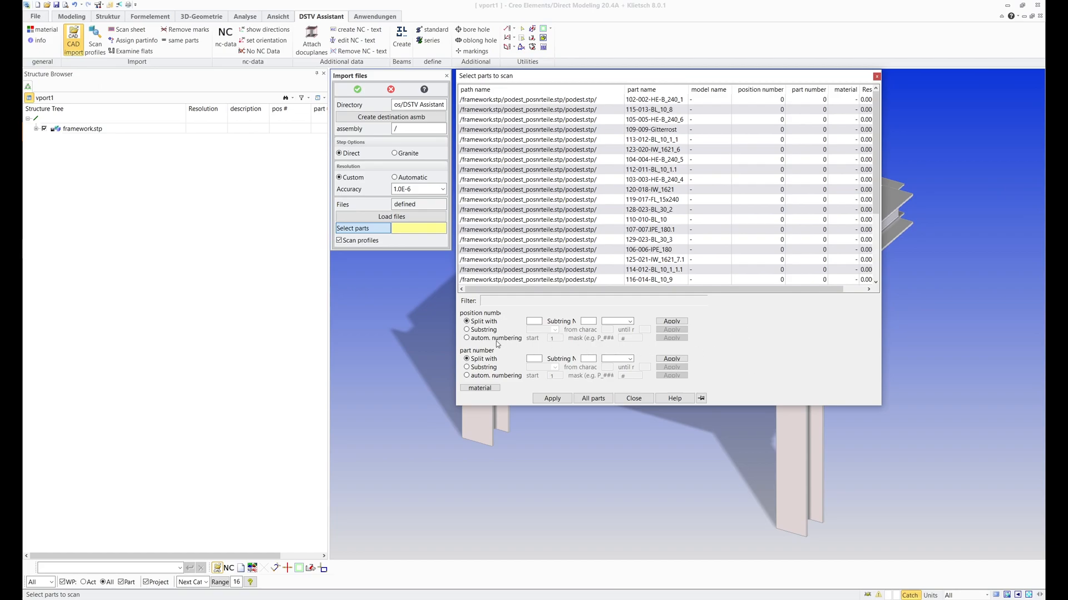
{"action": "left_click", "coordinate": [484, 332]}
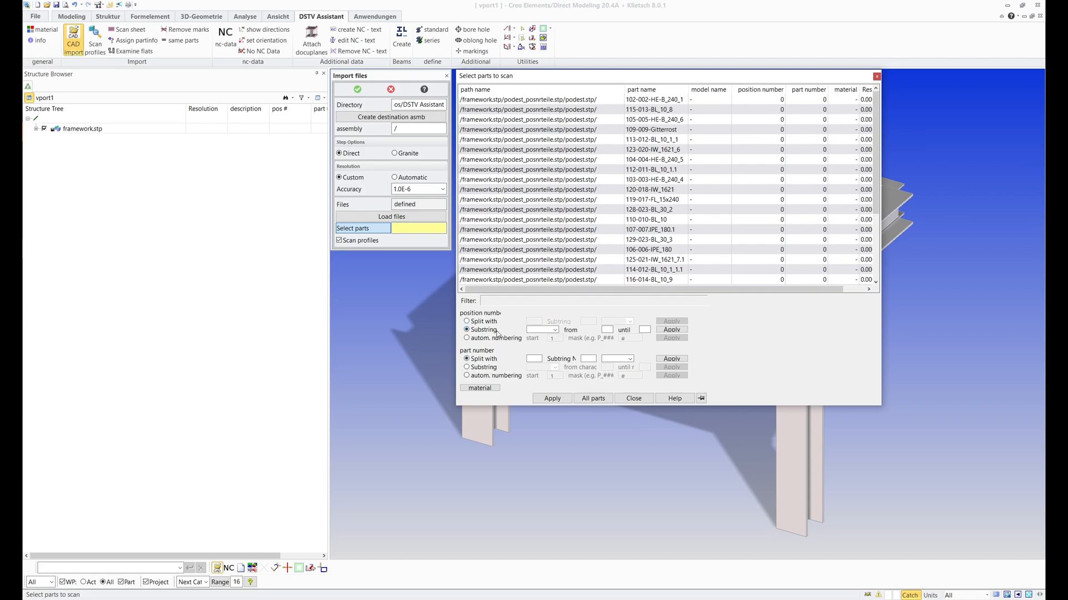
{"action": "left_click", "coordinate": [542, 341]}
{"action": "left_click", "coordinate": [604, 330]}
{"action": "type", "text": "5"}
{"action": "left_click", "coordinate": [644, 329]}
{"action": "type", "text": "7"}
{"action": "left_click", "coordinate": [671, 330]}
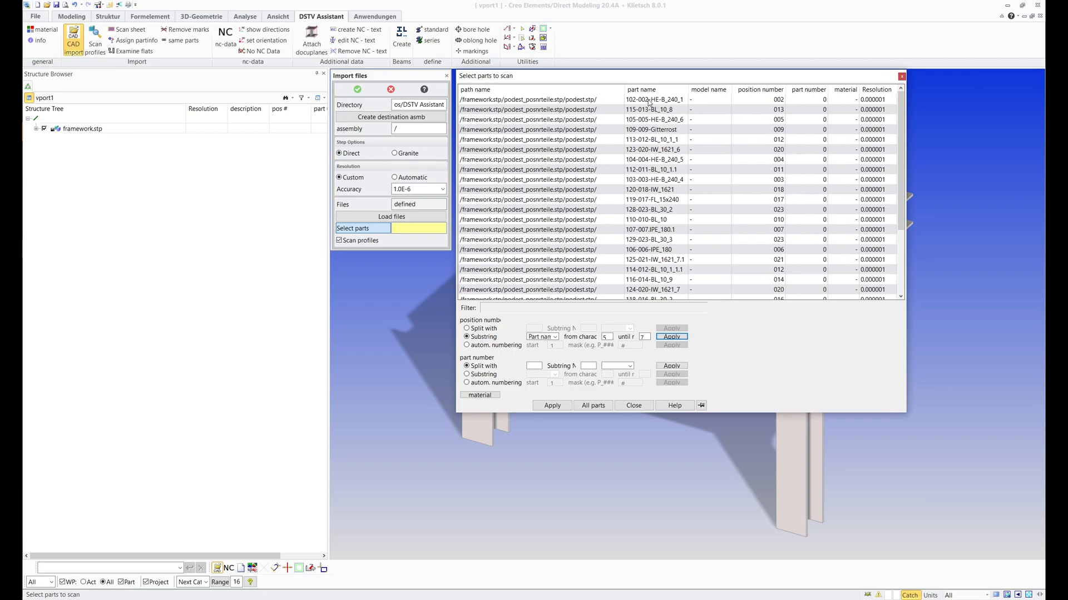
Derive the part numbers from characters 1 to 3 of the part names
{"action": "left_click", "coordinate": [488, 374]}
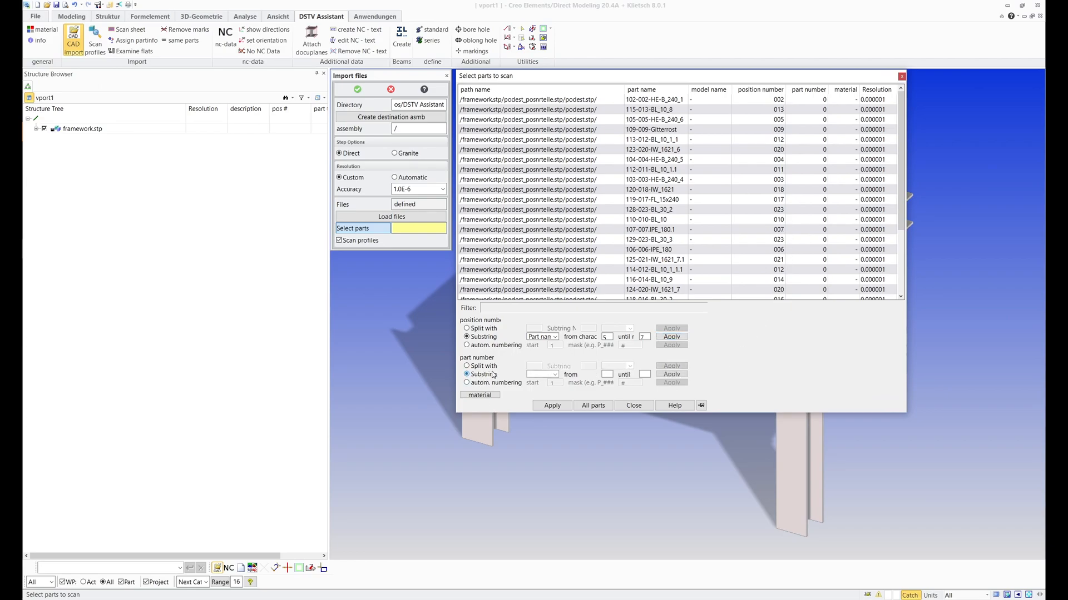
{"action": "left_click", "coordinate": [555, 375]}
{"action": "left_click", "coordinate": [542, 382]}
{"action": "left_click", "coordinate": [606, 375]}
{"action": "type", "text": "1"}
{"action": "left_click", "coordinate": [645, 375]}
{"action": "type", "text": "3"}
{"action": "left_click", "coordinate": [672, 374]}
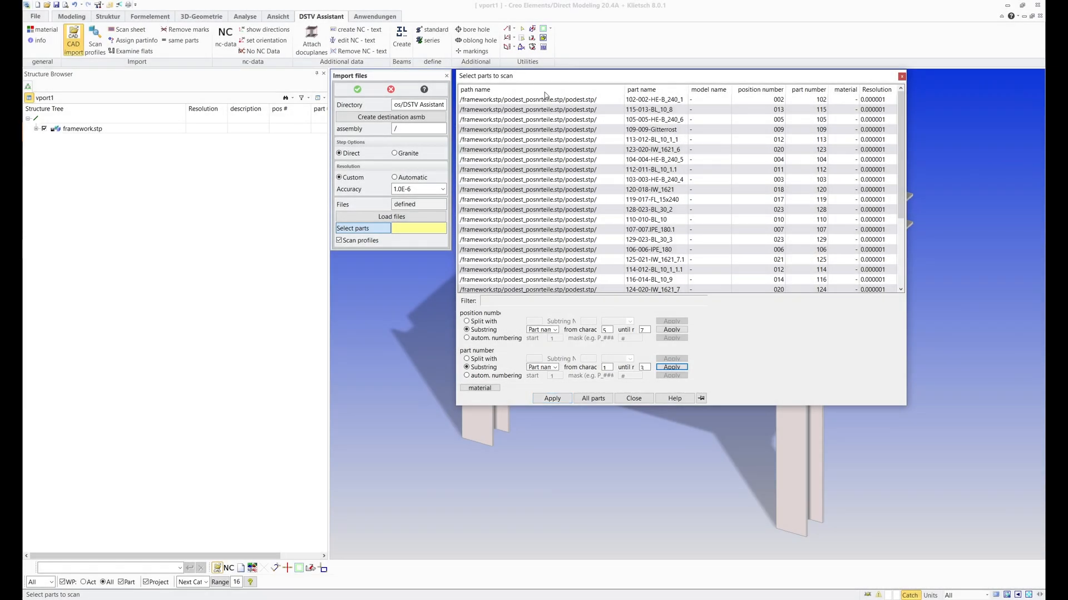
Choose all parts for scanning and run the import with profile scanning enabled
{"action": "left_click_drag", "start_coordinate": [900, 100], "coordinate": [901, 178]}
{"action": "left_click", "coordinate": [590, 399]}
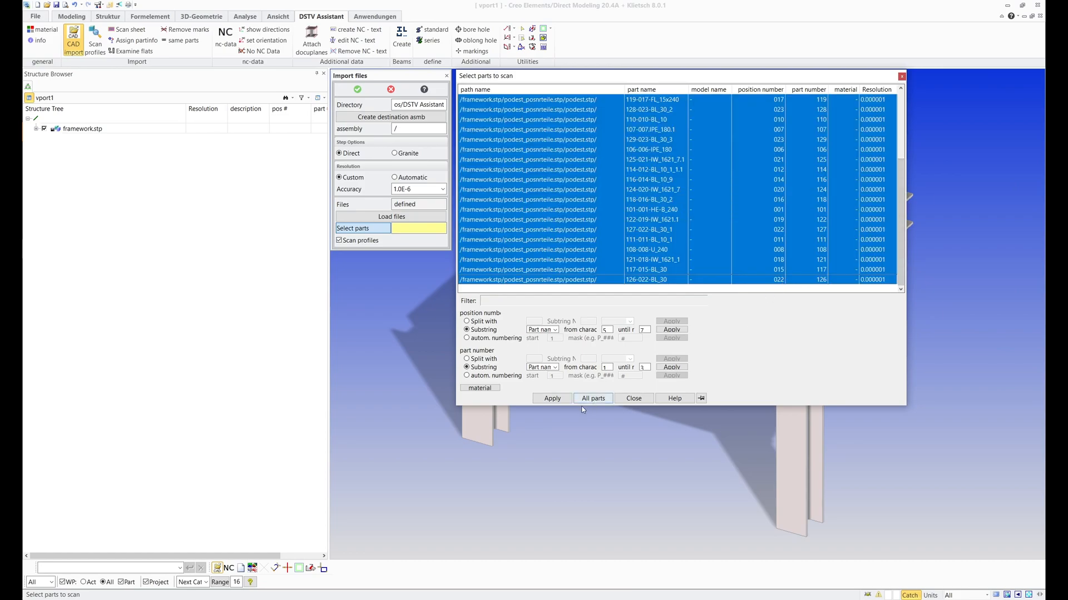
{"action": "left_click", "coordinate": [553, 399]}
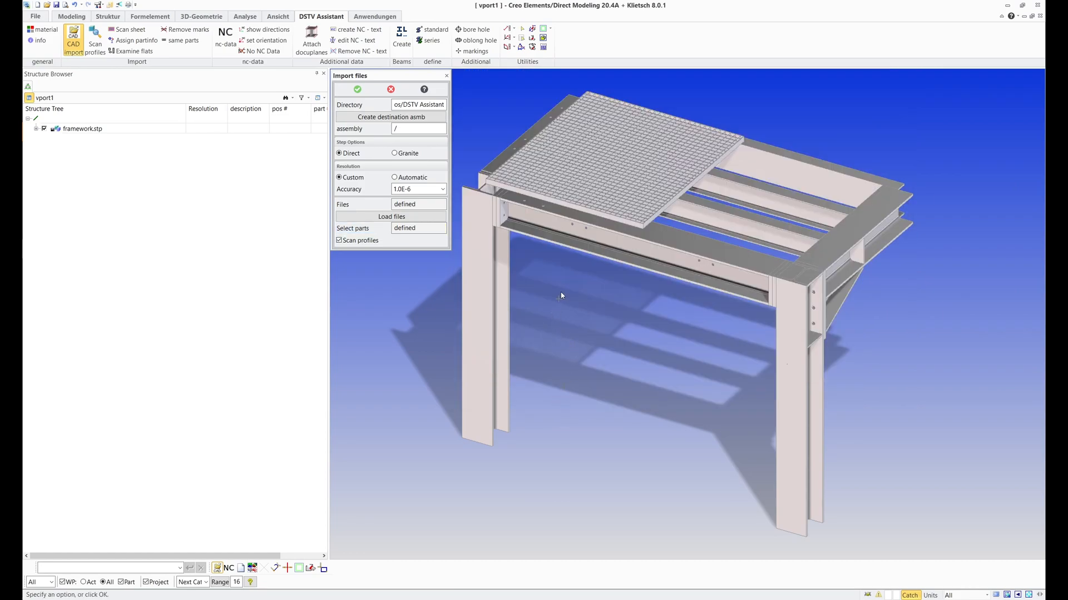
{"action": "left_click", "coordinate": [357, 89]}
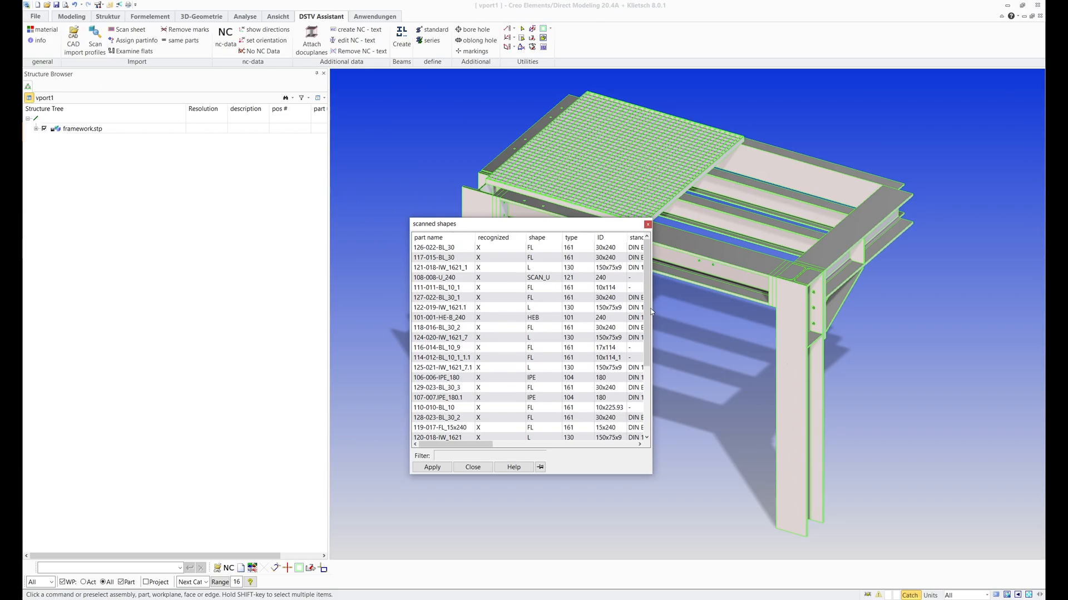
Review the whole list of scanned shapes and apply it
{"action": "left_click_drag", "start_coordinate": [649, 272], "coordinate": [645, 341]}
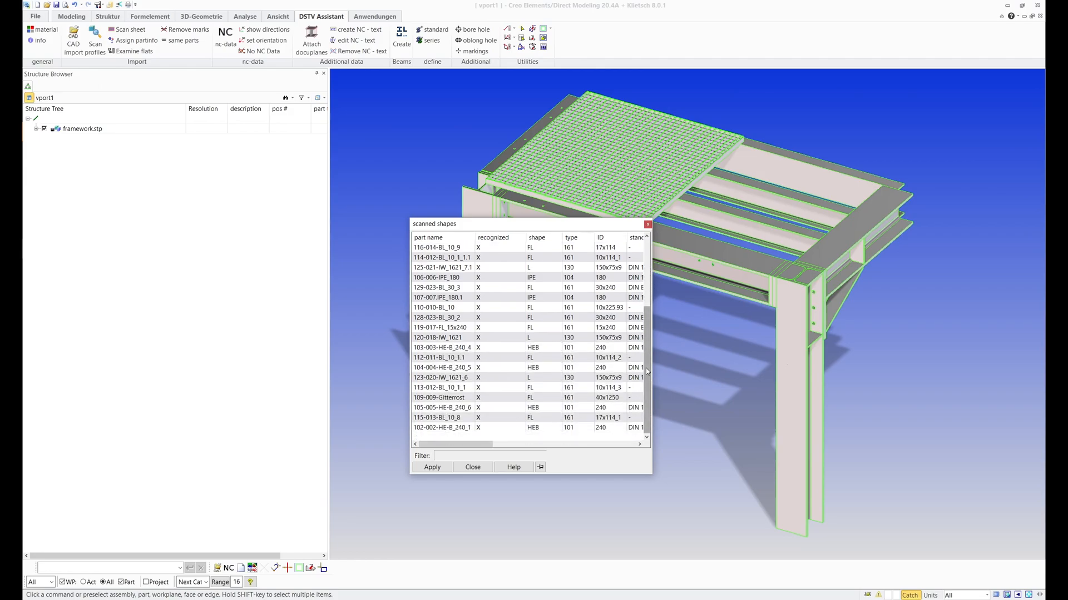
{"action": "left_click_drag", "start_coordinate": [646, 368], "coordinate": [645, 281]}
{"action": "left_click", "coordinate": [442, 467]}
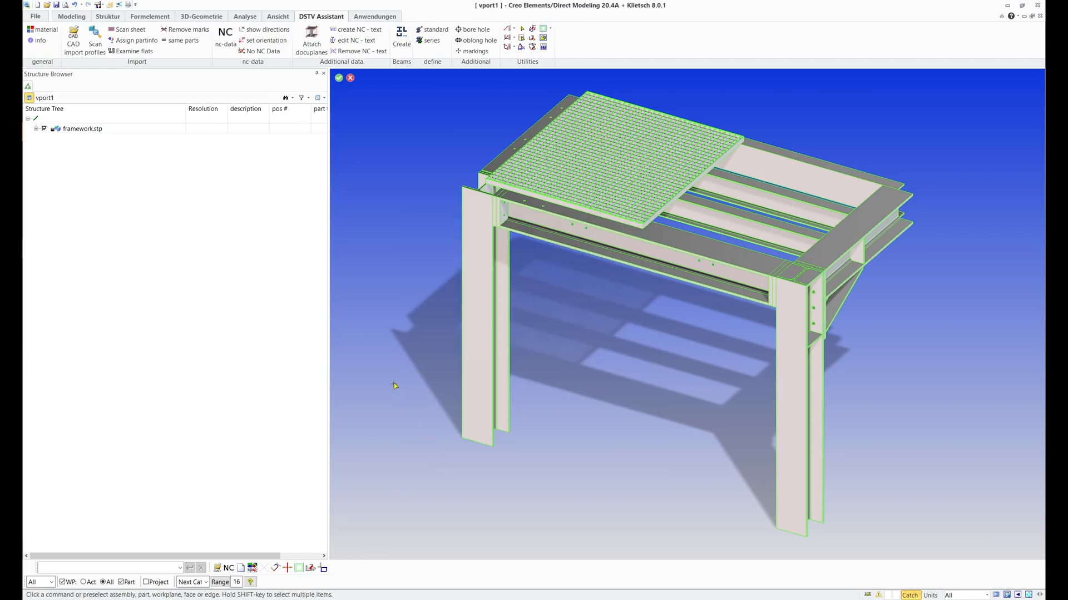
Expand framework.stp down to the parts of podest.stp and sort the structure list by description
{"action": "left_click", "coordinate": [36, 128]}
{"action": "left_click", "coordinate": [44, 139]}
{"action": "left_click", "coordinate": [53, 149]}
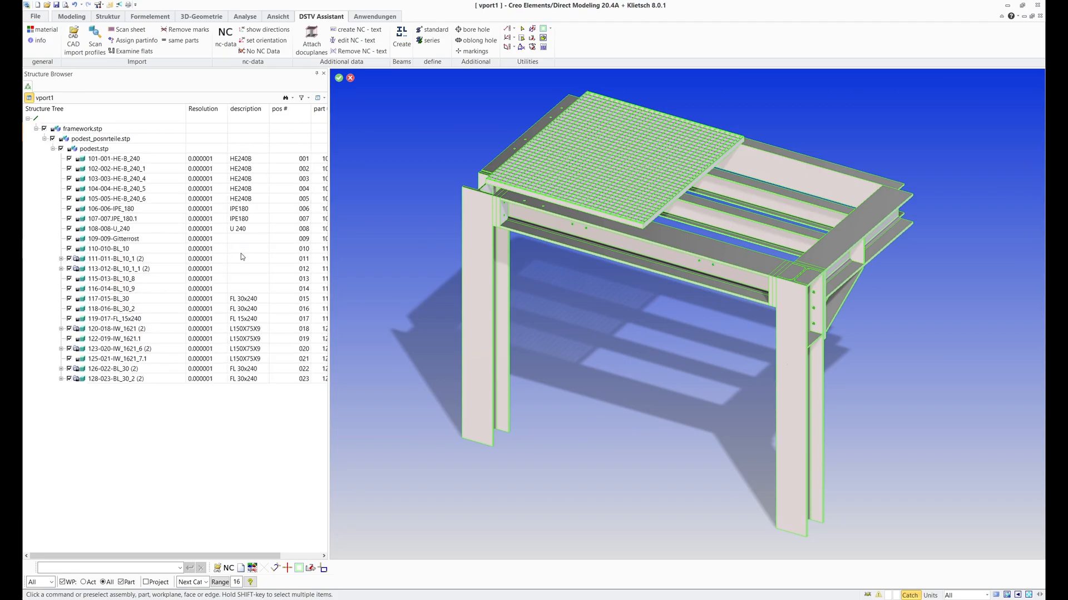
{"action": "left_click", "coordinate": [248, 109]}
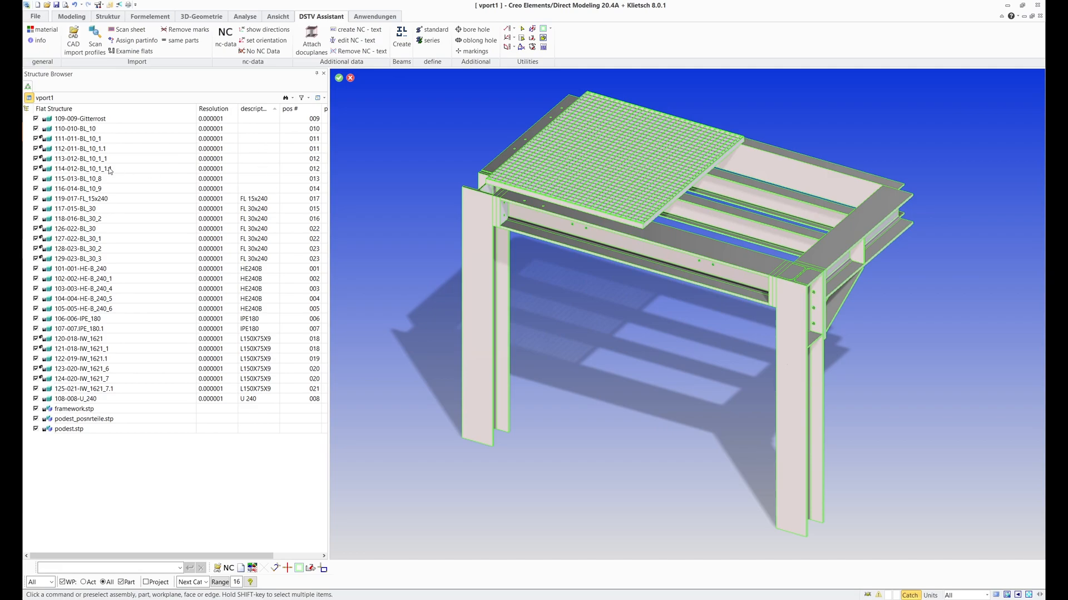
Show only the parts without a description, 109-009-Gitterrost to 116-014-BL_10_9, and hide the Gitterrost grating
{"action": "left_click", "coordinate": [93, 191]}
{"action": "left_click", "coordinate": [95, 119], "text": "shift"}
{"action": "right_click", "coordinate": [94, 119]}
{"action": "left_click", "coordinate": [128, 196]}
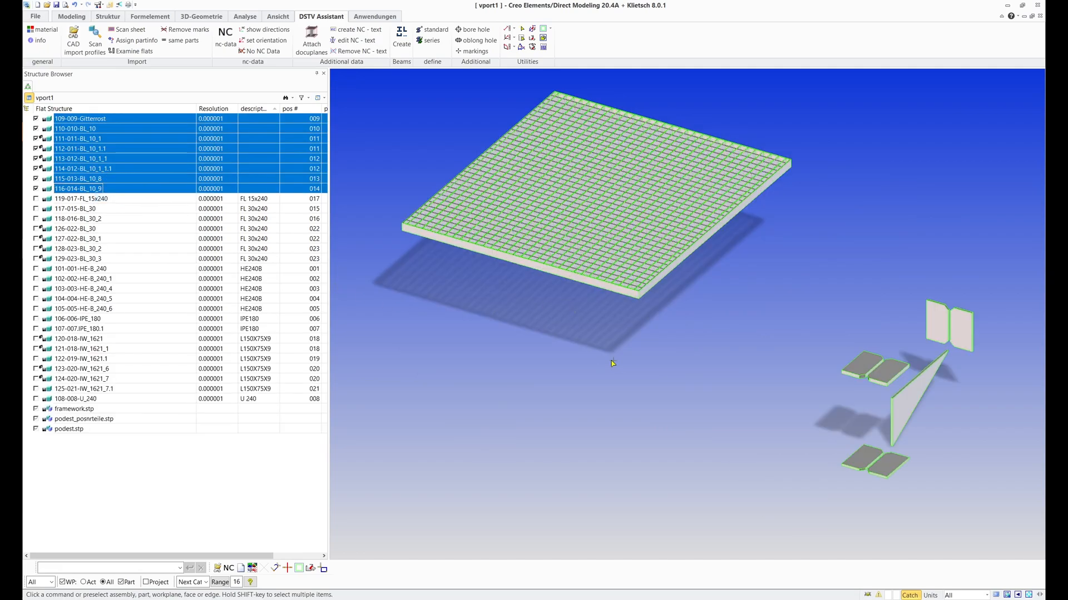
{"action": "left_click", "coordinate": [219, 463]}
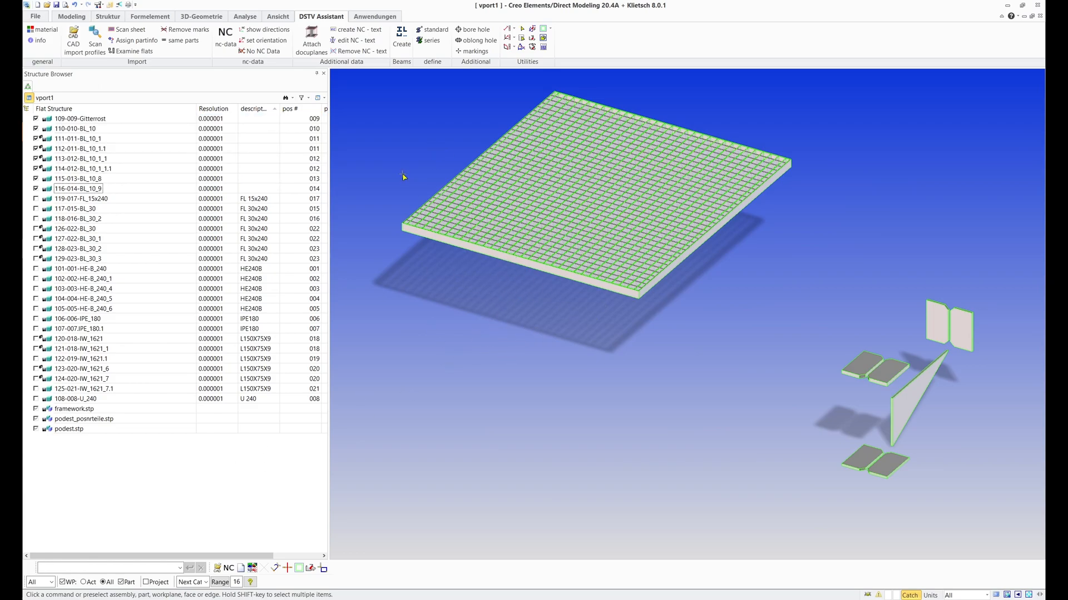
{"action": "left_click", "coordinate": [35, 119]}
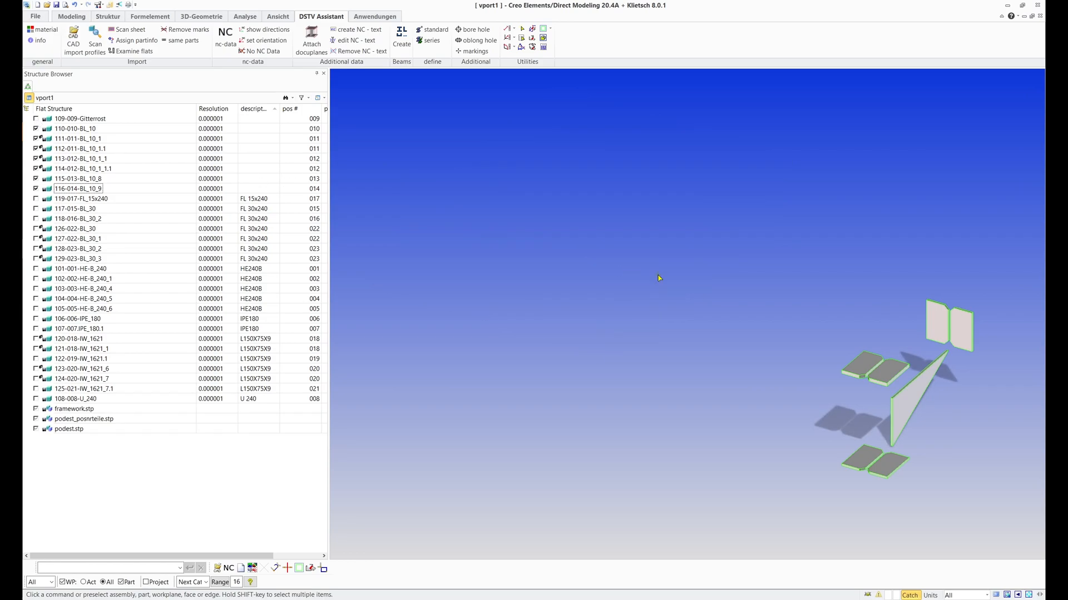
{"action": "middle_click_drag", "start_coordinate": [624, 305], "coordinate": [554, 252]}
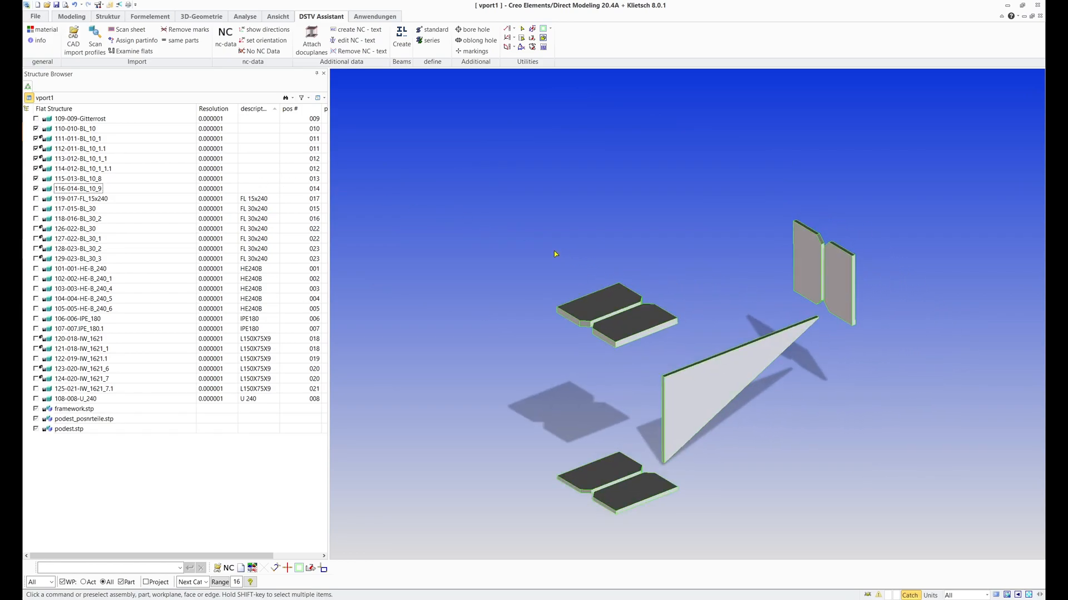
Scan the triangular plate and both upper horizontal plates as BL sheets to DIN EN 10029 in material S235
{"action": "left_click", "coordinate": [129, 29]}
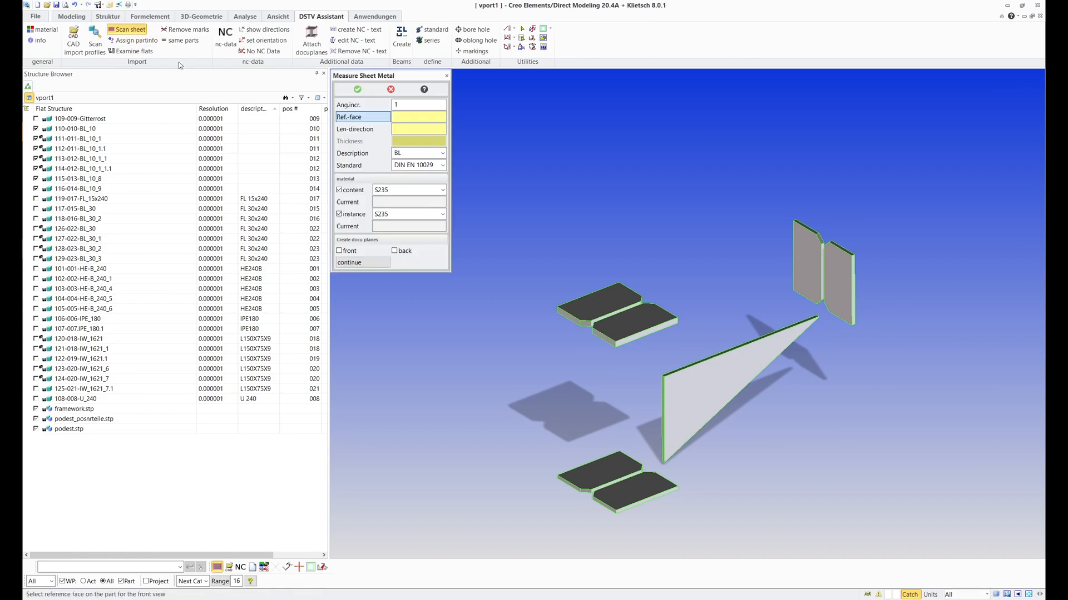
{"action": "left_click", "coordinate": [712, 376]}
{"action": "left_click", "coordinate": [370, 262]}
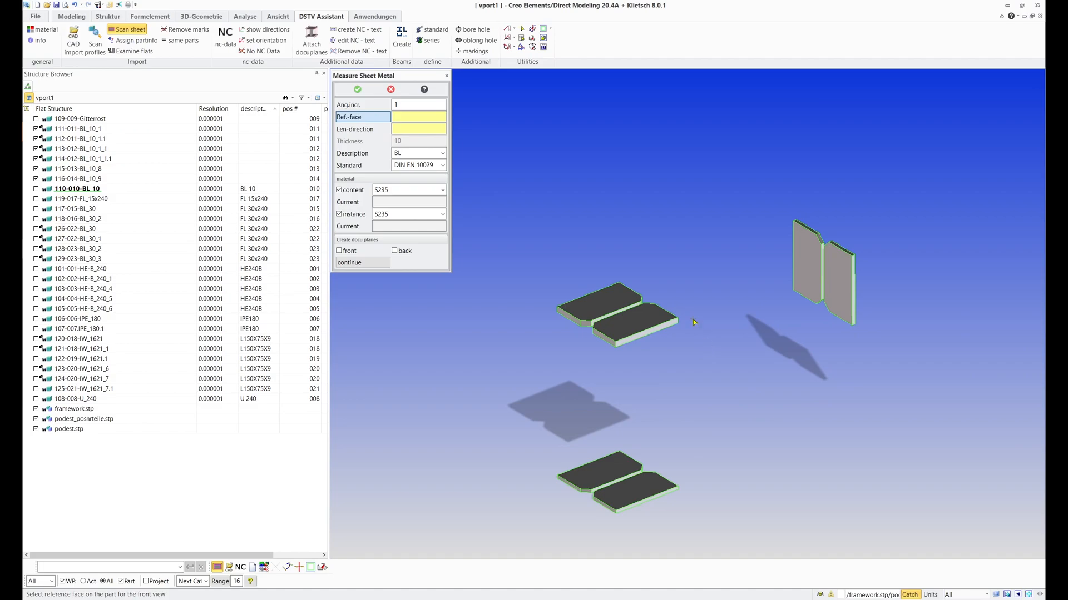
{"action": "left_click", "coordinate": [620, 320]}
{"action": "left_click", "coordinate": [368, 263]}
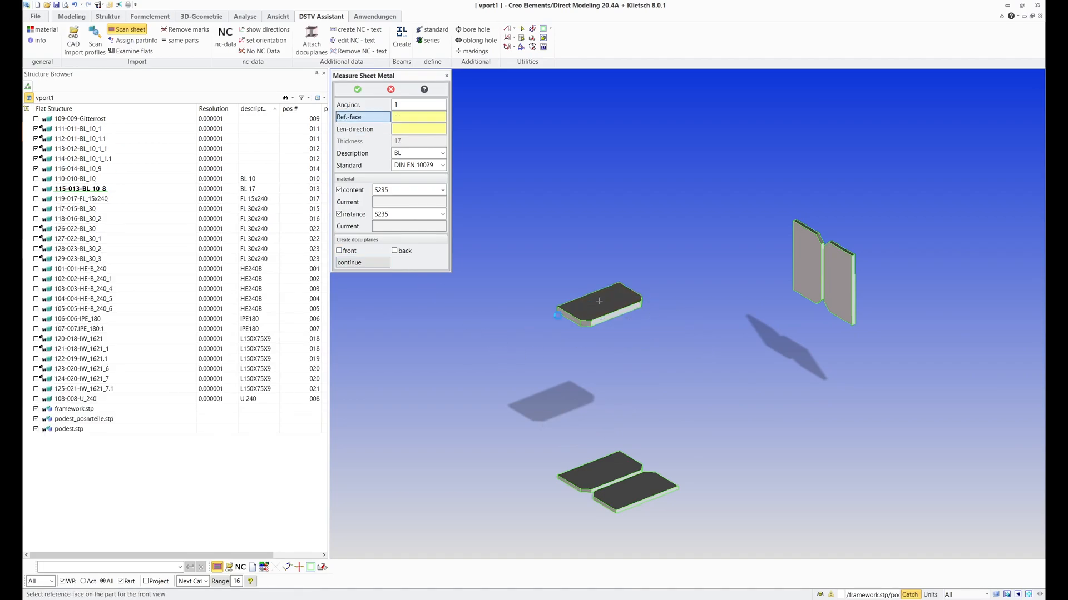
{"action": "left_click", "coordinate": [571, 309]}
{"action": "left_click", "coordinate": [369, 263]}
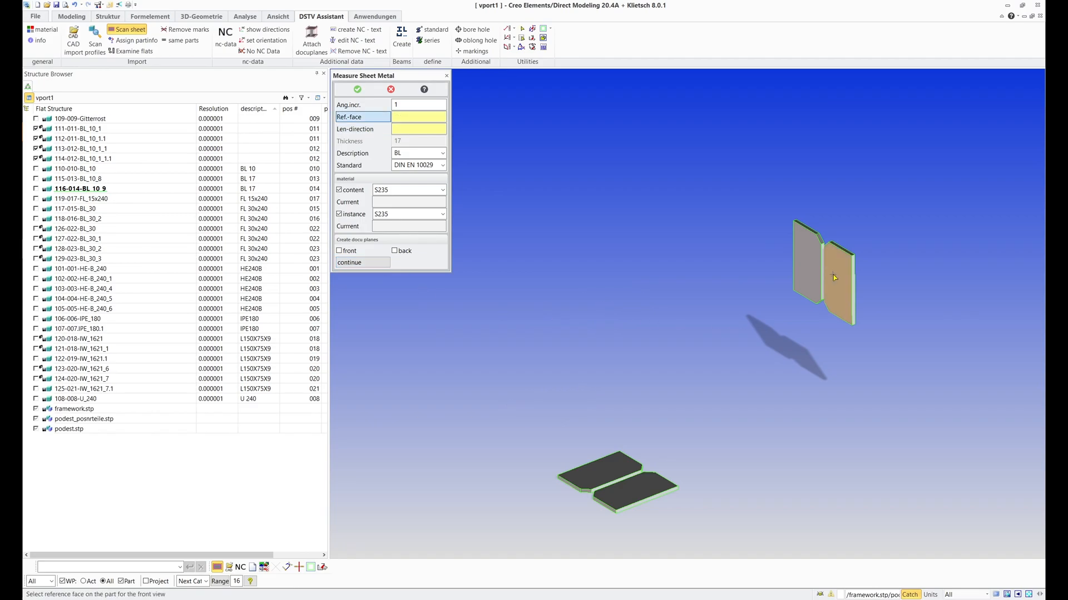
Scan the upright plate pair and the lower horizontal plate pair as S235 BL sheets and complete the sheet scan
{"action": "left_click", "coordinate": [844, 317]}
{"action": "left_click", "coordinate": [375, 268]}
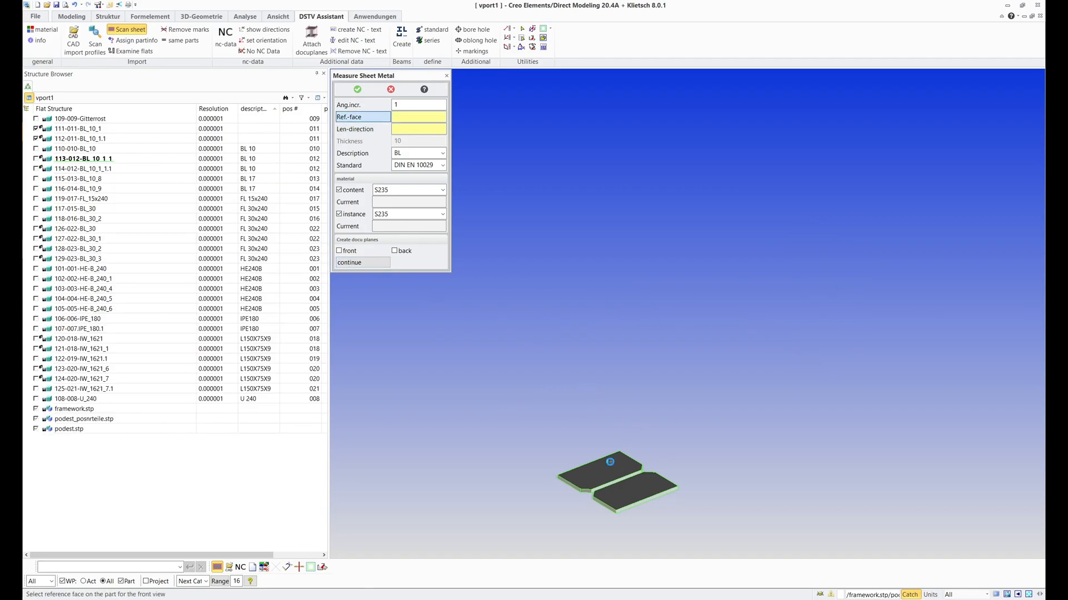
{"action": "left_click", "coordinate": [608, 460]}
{"action": "left_click", "coordinate": [382, 266]}
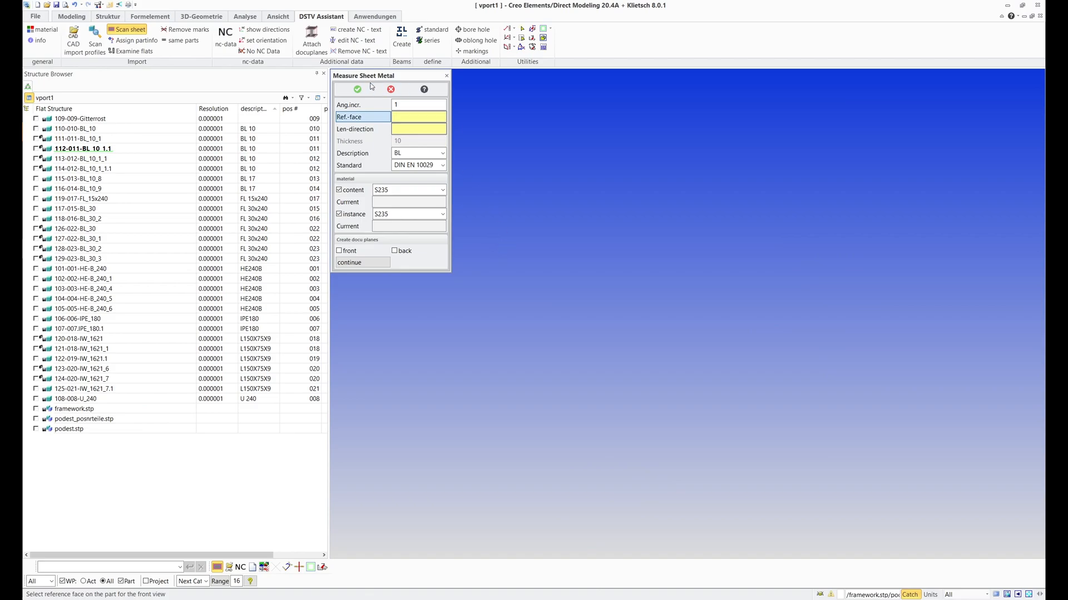
{"action": "left_click", "coordinate": [357, 89]}
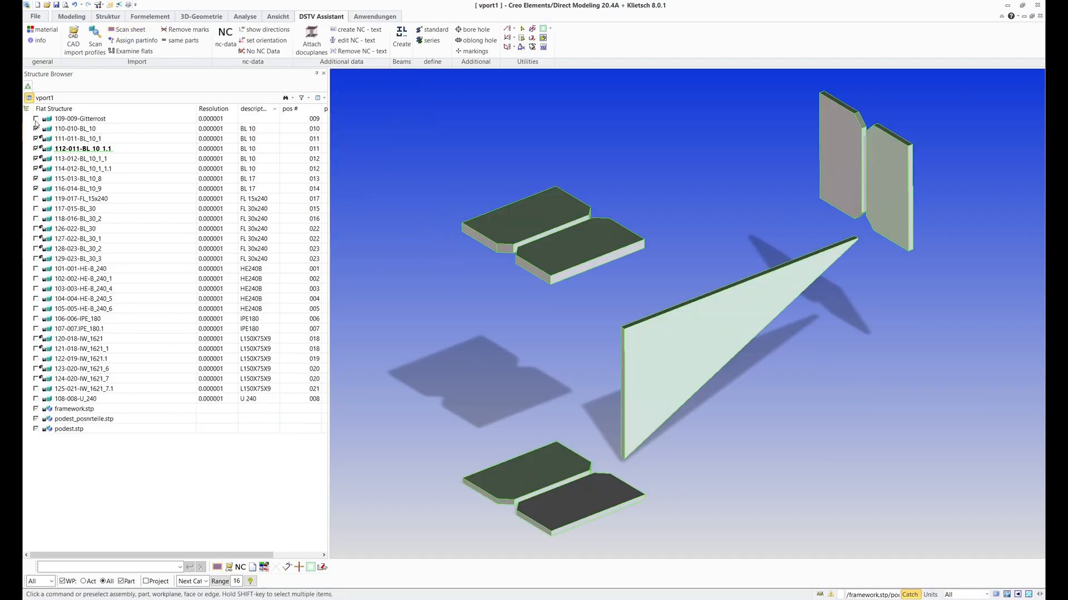
Return the structure list to the tree view and display the complete framework.stp assembly
{"action": "left_click", "coordinate": [29, 98]}
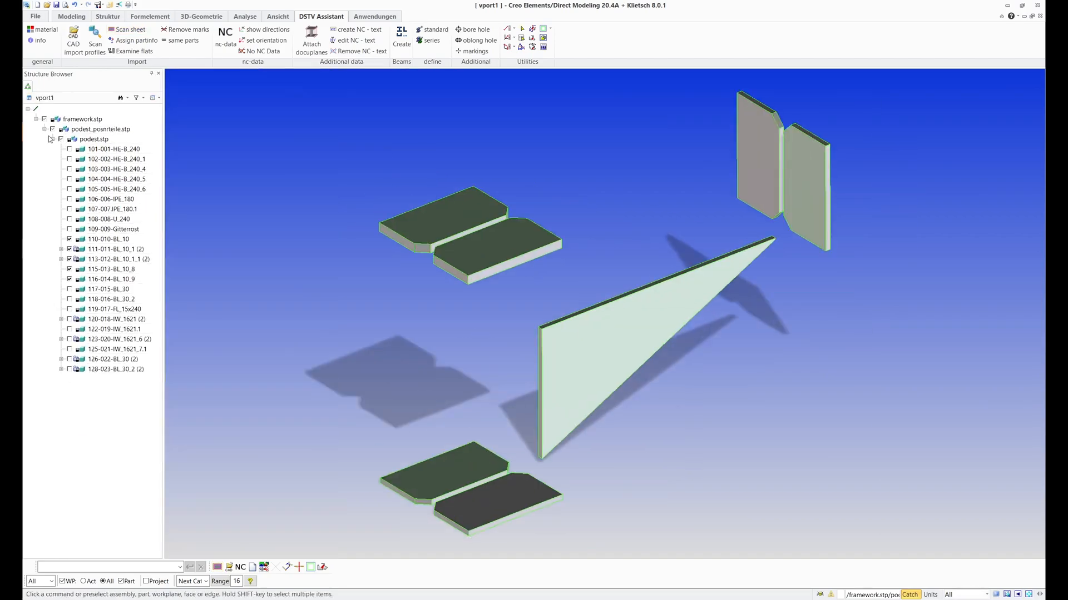
{"action": "scroll", "coordinate": [747, 346], "scroll_direction": "down", "scroll_amount": 7}
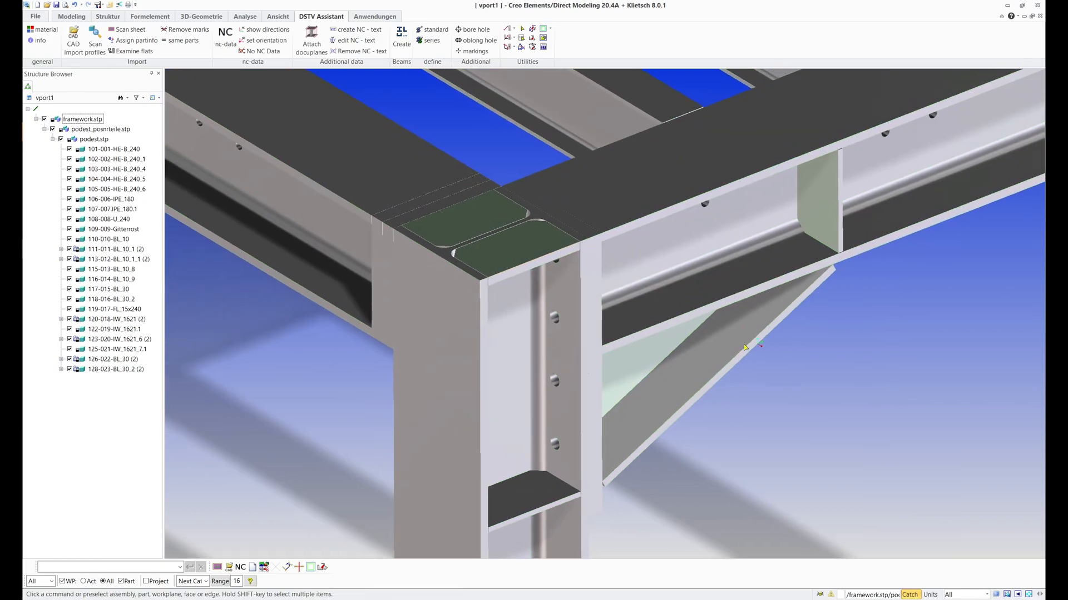
{"action": "scroll", "coordinate": [795, 392], "scroll_direction": "down", "scroll_amount": 5}
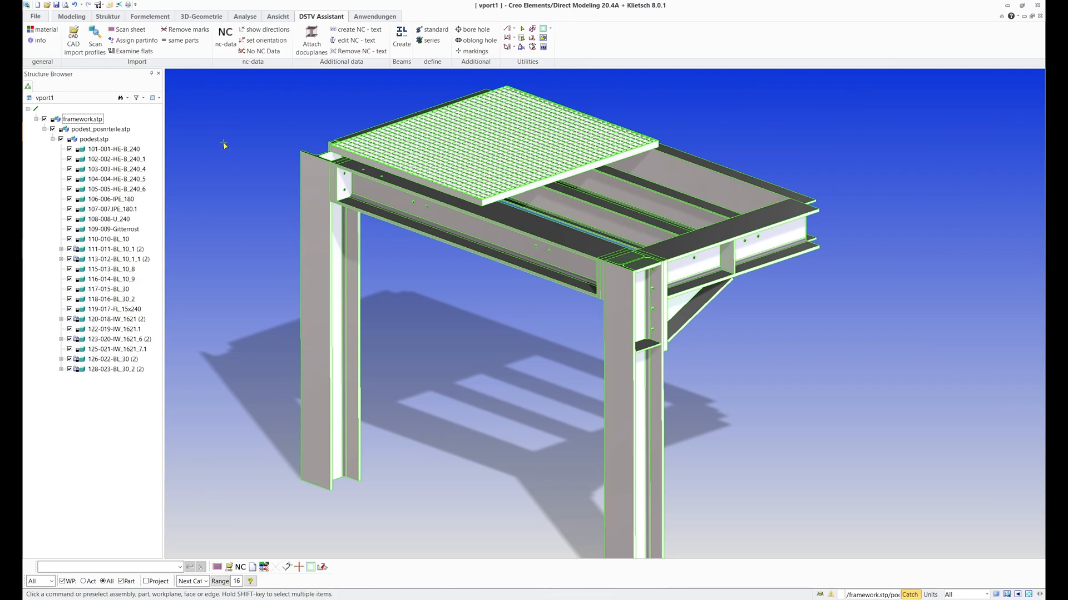
Compare profiles and sheets across the framework.stp assembly and turn the same parts into shared parts
{"action": "left_click", "coordinate": [187, 45]}
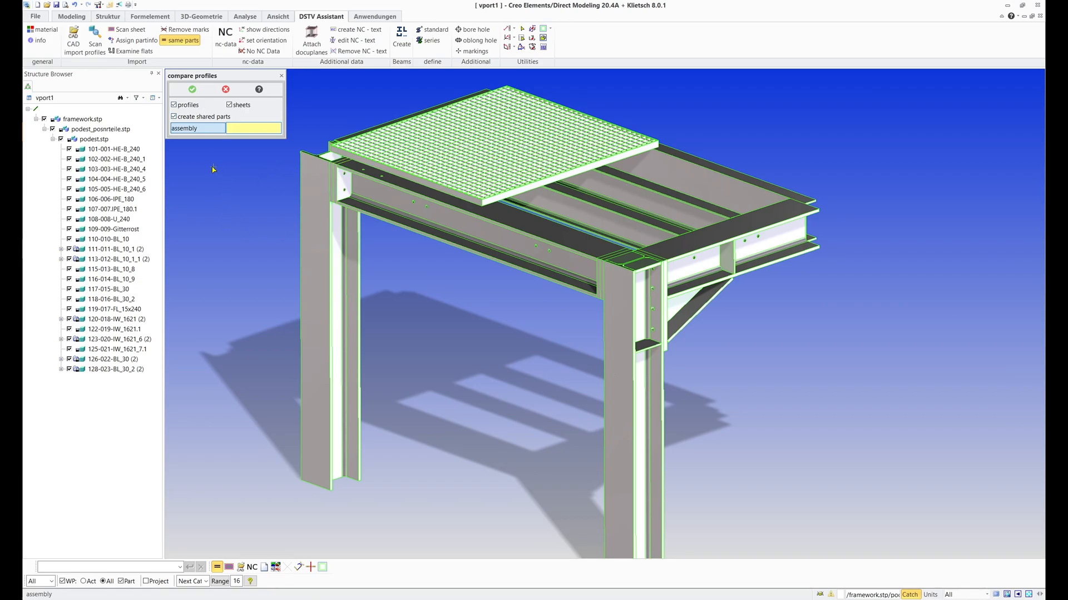
{"action": "left_click", "coordinate": [81, 119]}
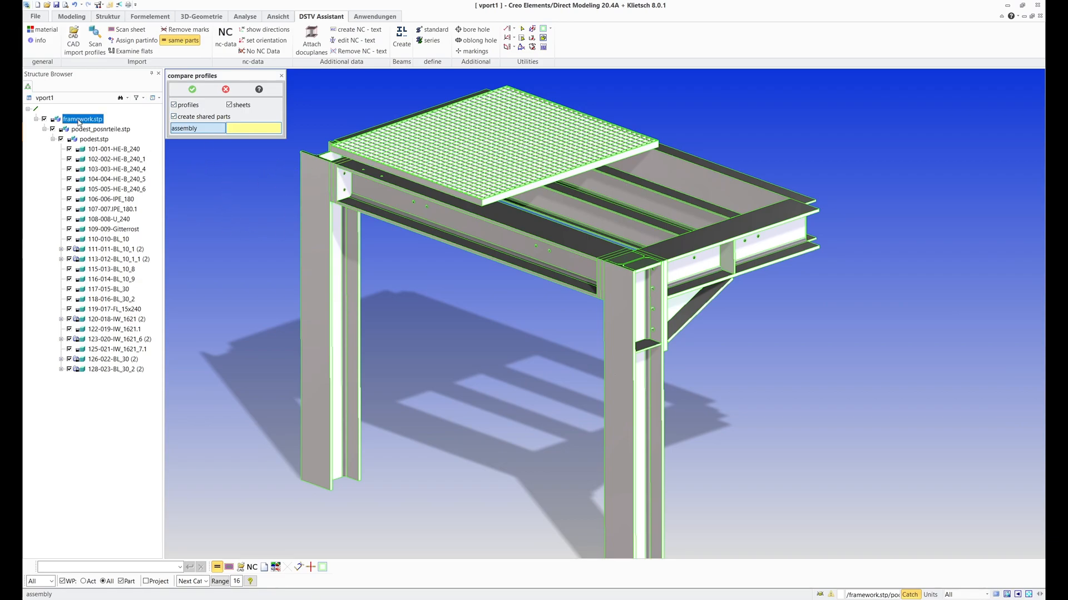
{"action": "left_click", "coordinate": [192, 89]}
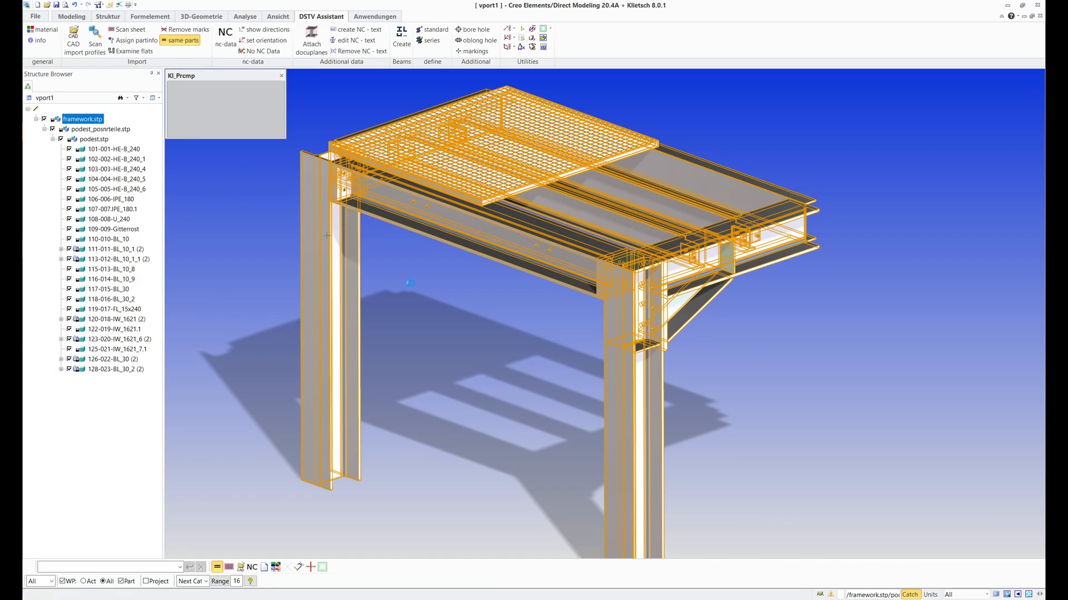
{"action": "left_click", "coordinate": [111, 375]}
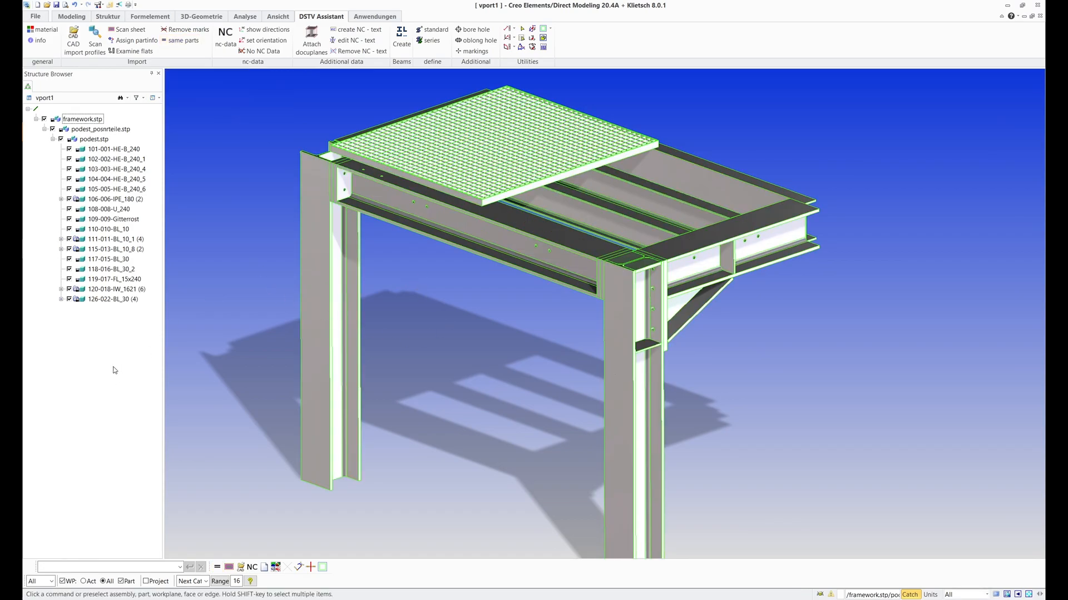
Start the DSTV NC file creation with order name framework and drawing number demo
{"action": "left_click", "coordinate": [225, 38]}
{"action": "left_click", "coordinate": [199, 179]}
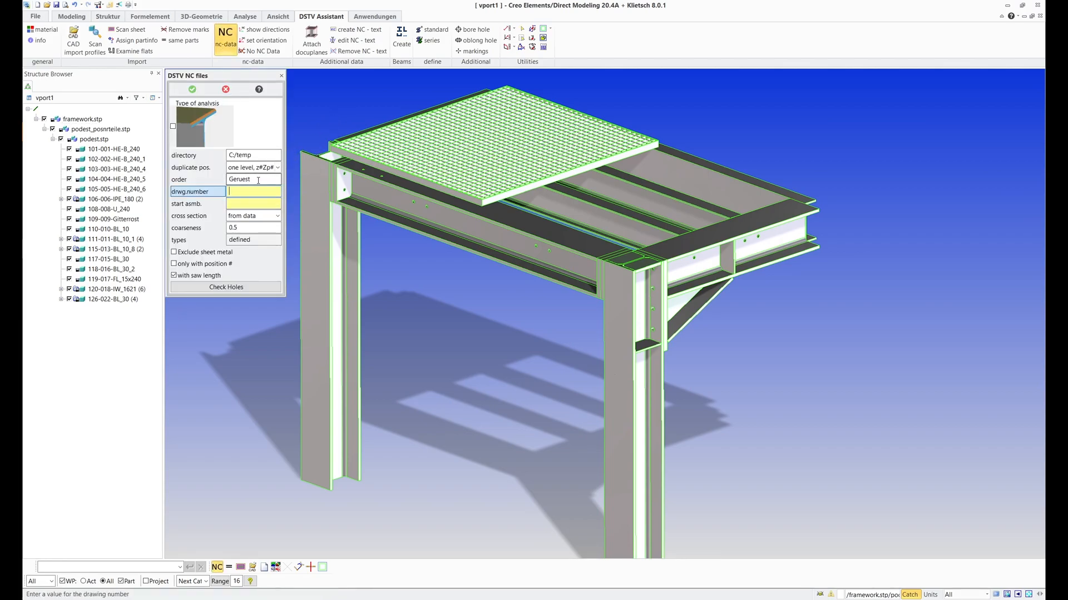
{"action": "type", "text": "framework"}
{"action": "key", "text": "Return"}
{"action": "type", "text": "demo"}
{"action": "key", "text": "Return"}
Set framework.stp as the start assembly and the DSTV Assistant folder as the root directory for the NC files
{"action": "left_click", "coordinate": [82, 119]}
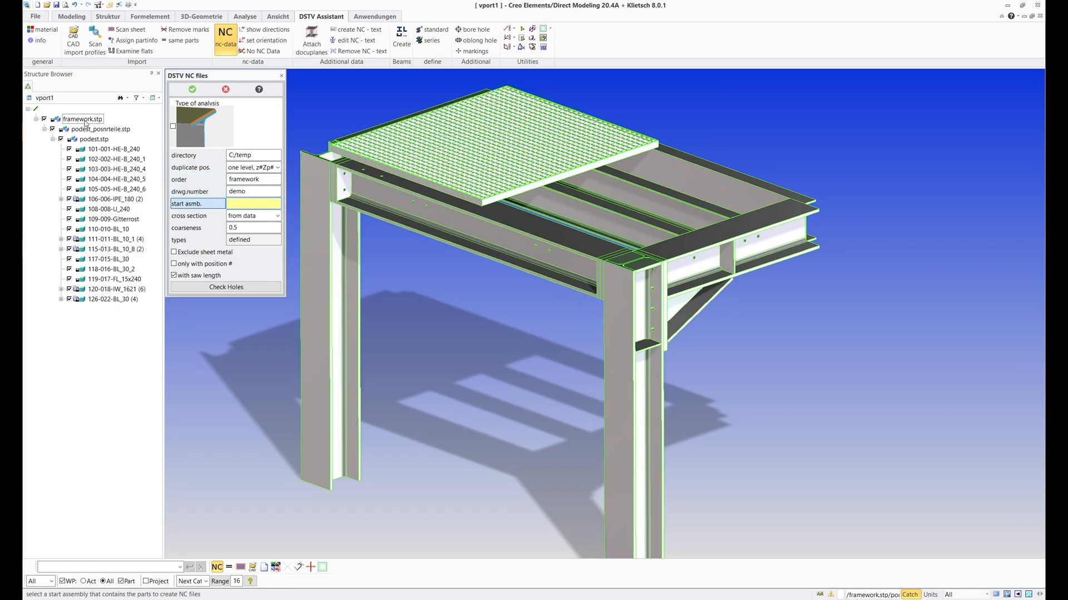
{"action": "left_click", "coordinate": [211, 156]}
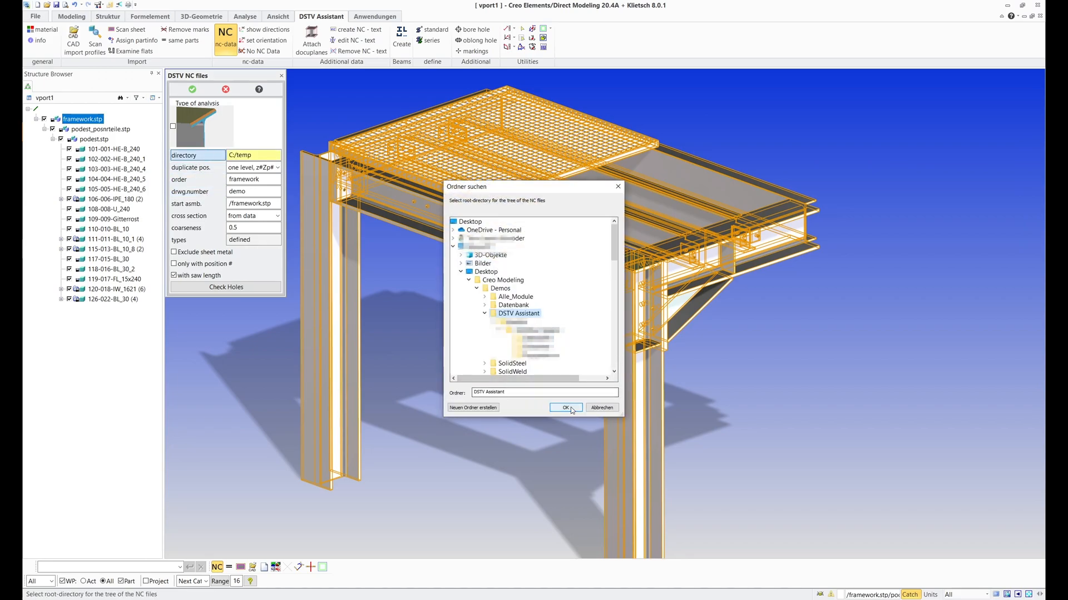
{"action": "left_click", "coordinate": [566, 408]}
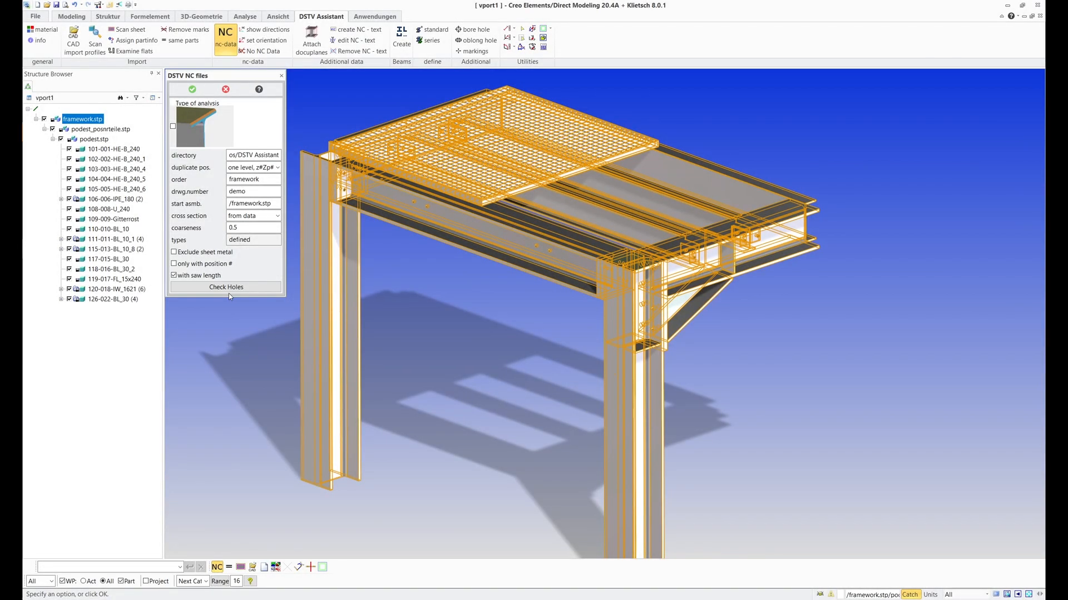
Check the holes of the framework.stp assembly, generate its DSTV NC files and dismiss the output report
{"action": "left_click", "coordinate": [229, 288]}
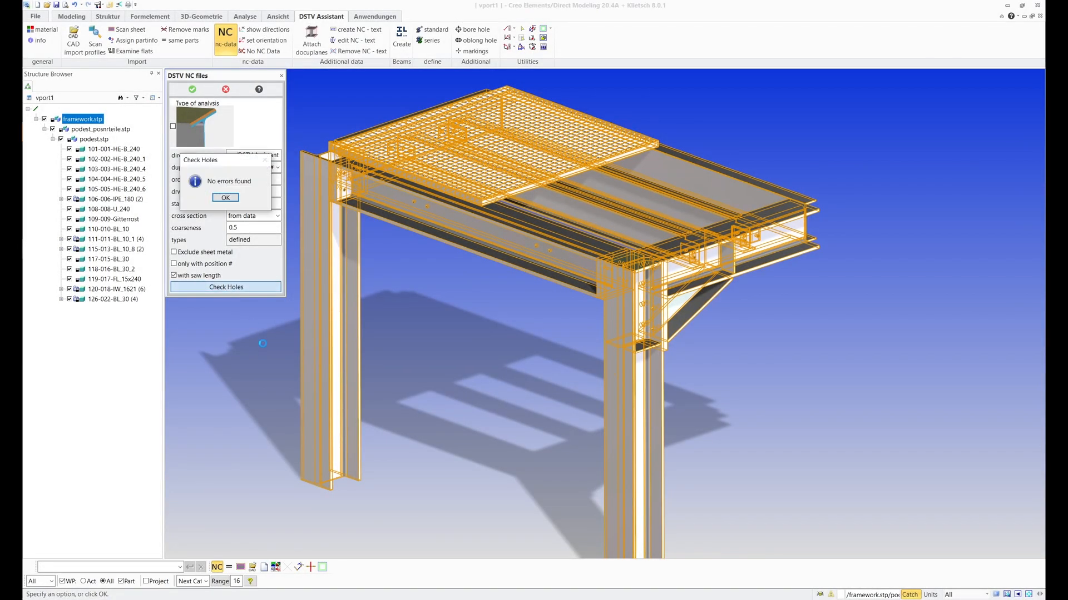
{"action": "left_click", "coordinate": [230, 198]}
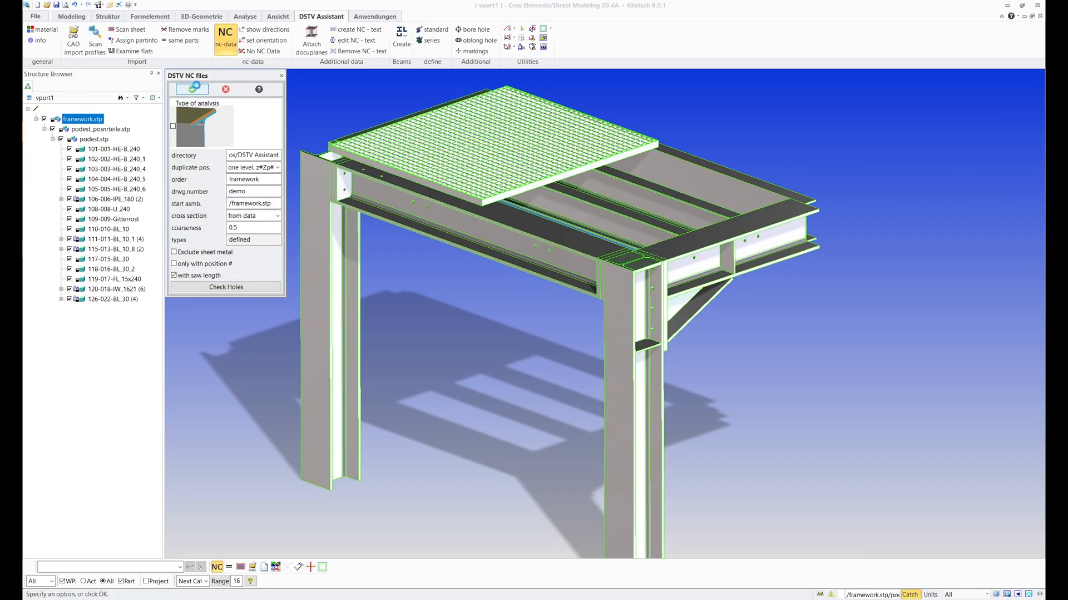
{"action": "left_click", "coordinate": [195, 88]}
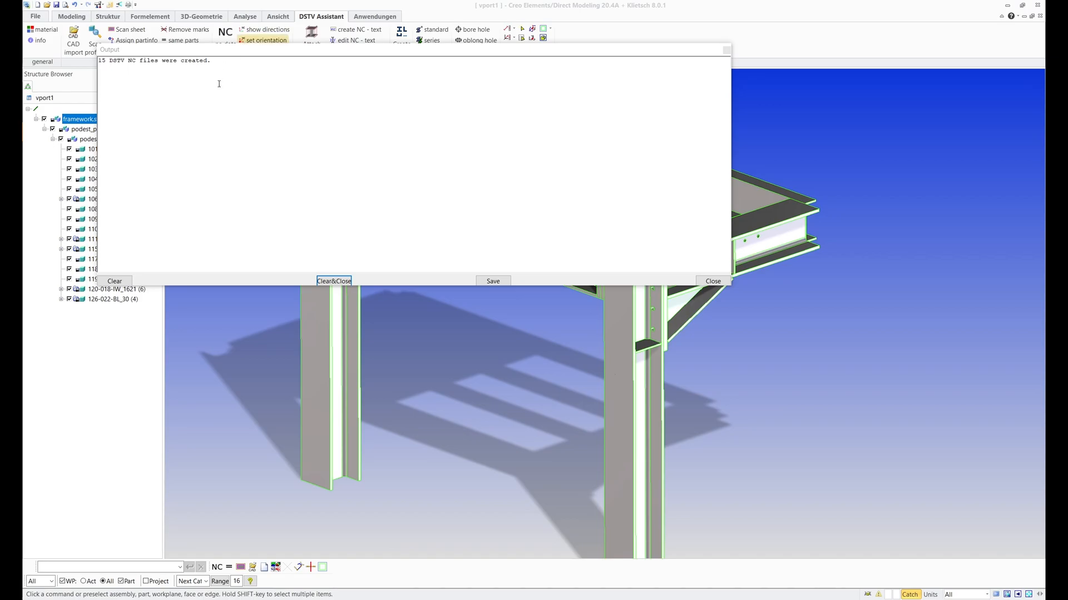
{"action": "left_click", "coordinate": [334, 282]}
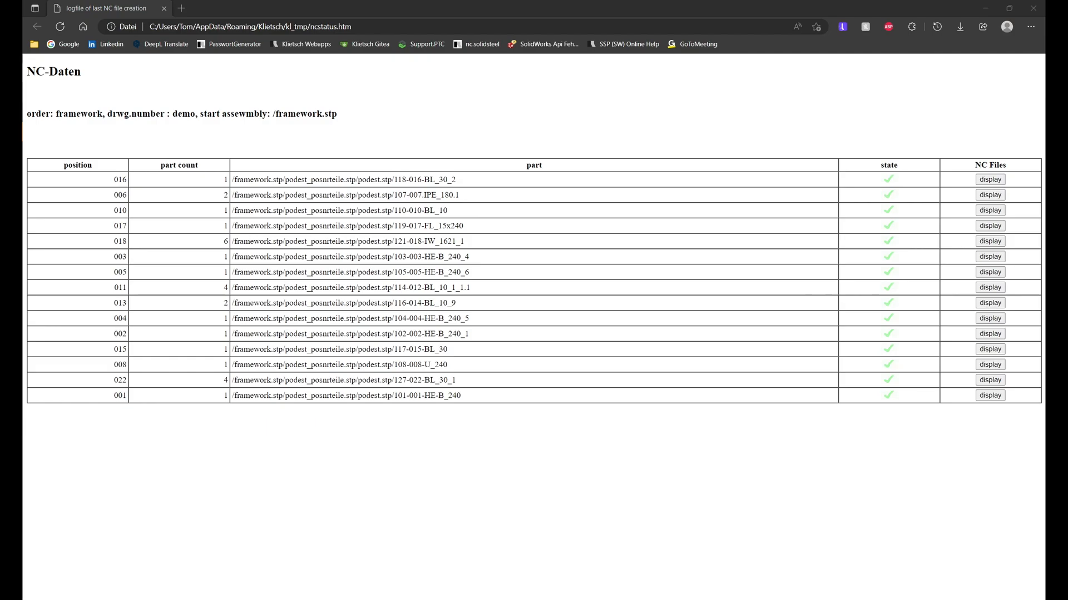
Switch to File Explorer and load all NC files from the framework folder into Steel Projects CAD Viewer
{"action": "key", "text": "alt+Tab"}
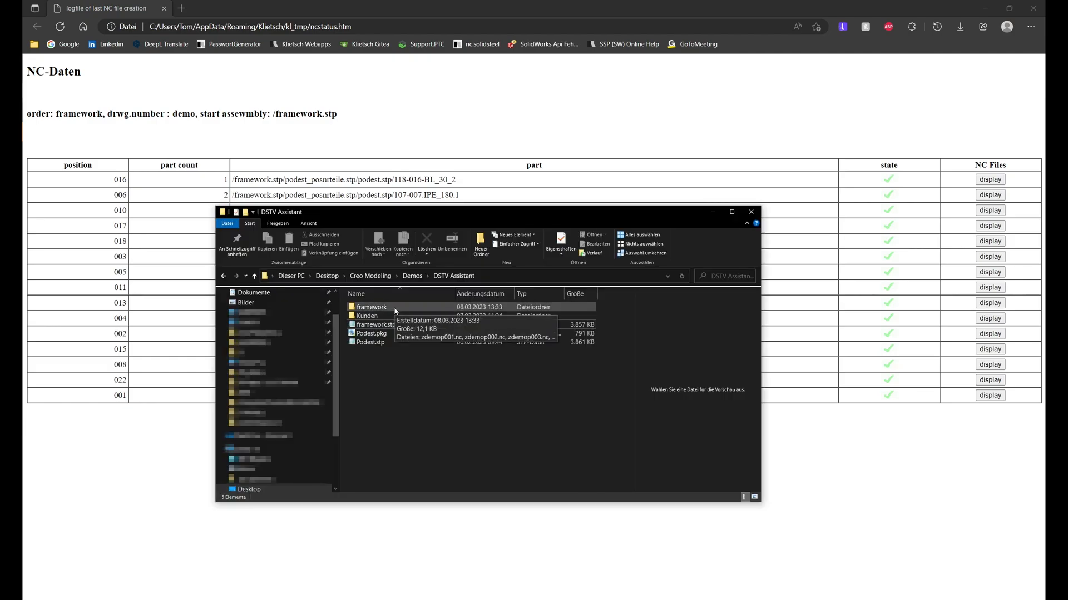
{"action": "double_click", "coordinate": [394, 308]}
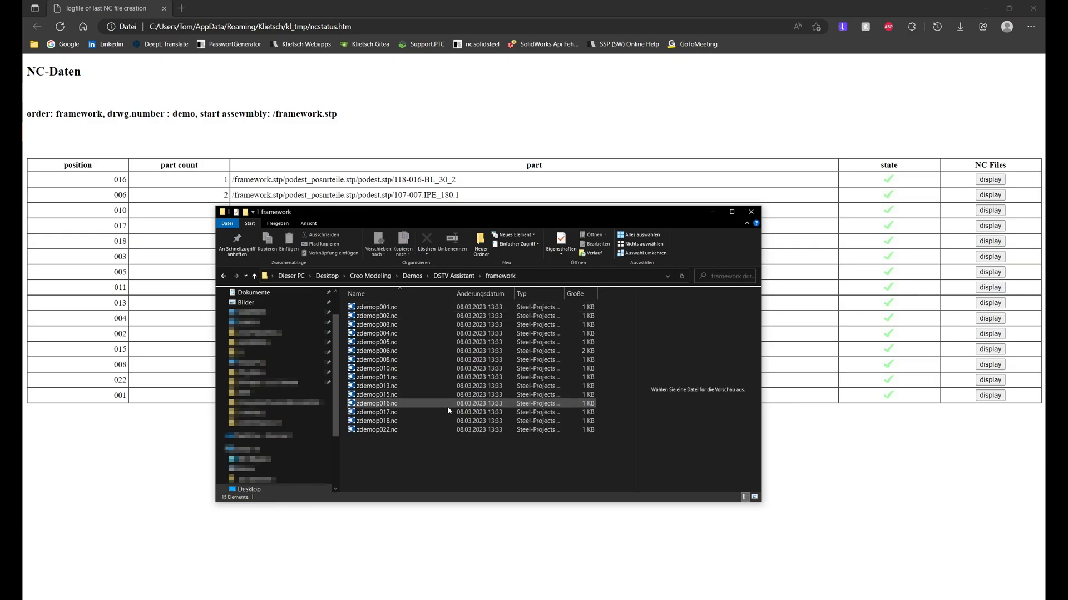
{"action": "left_click_drag", "start_coordinate": [408, 432], "coordinate": [347, 304]}
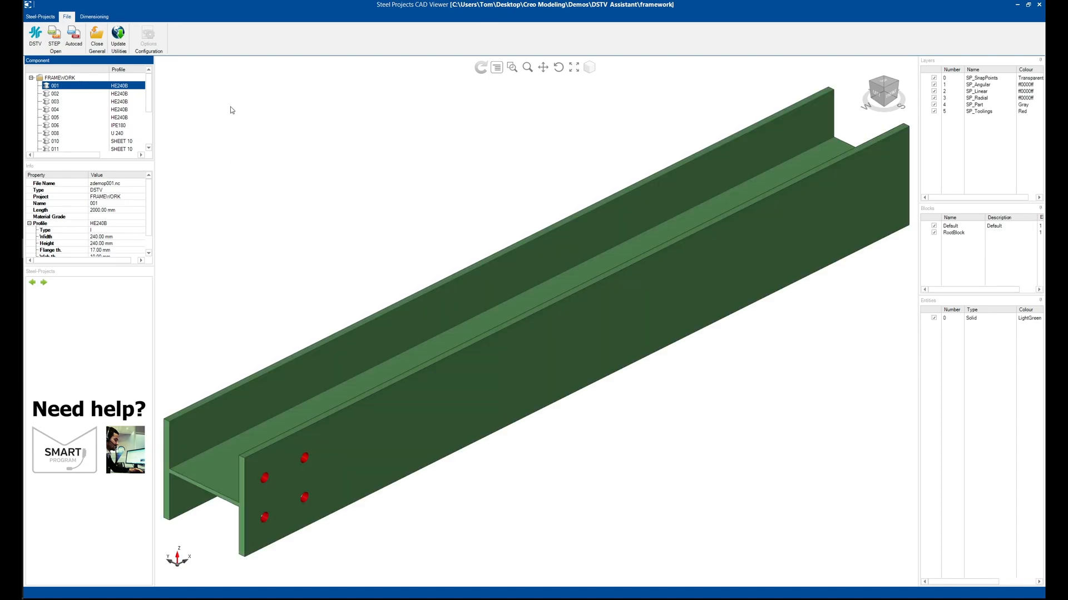
Examine the 3D geometry and properties of NC components 006, 008, 013 and 018 of the FRAMEWORK project
{"action": "left_click", "coordinate": [118, 126]}
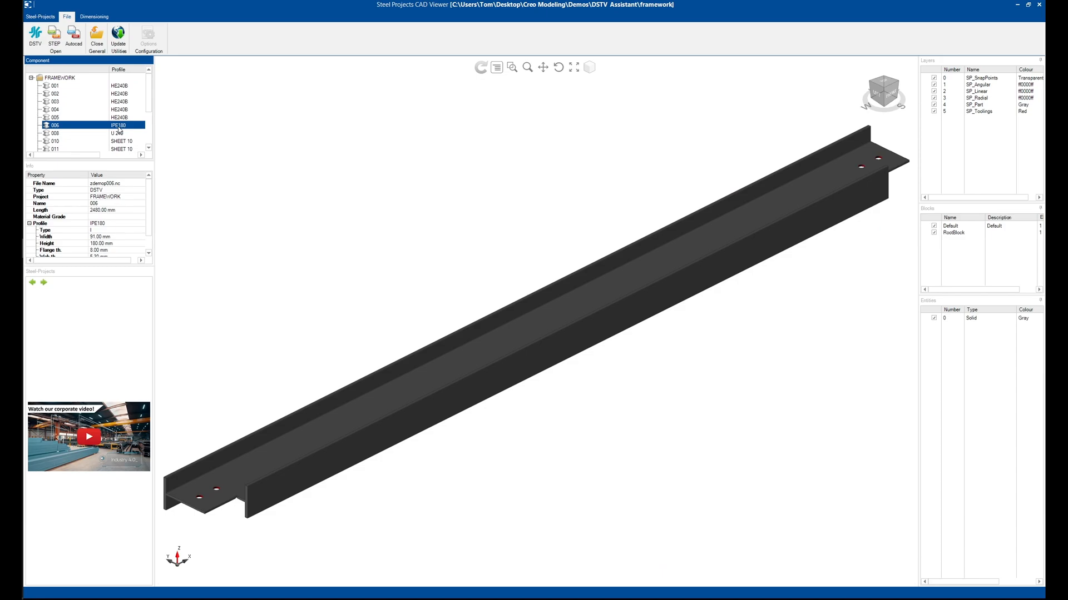
{"action": "middle_click_drag", "start_coordinate": [466, 376], "coordinate": [464, 357]}
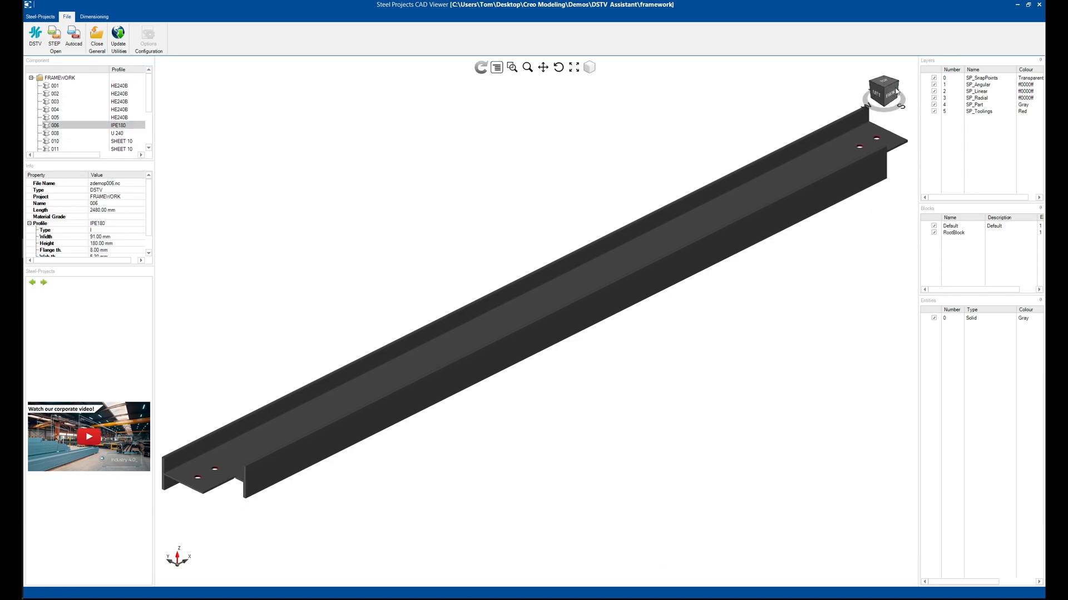
{"action": "left_click", "coordinate": [883, 95]}
{"action": "scroll", "coordinate": [123, 140], "scroll_direction": "down", "scroll_amount": 2}
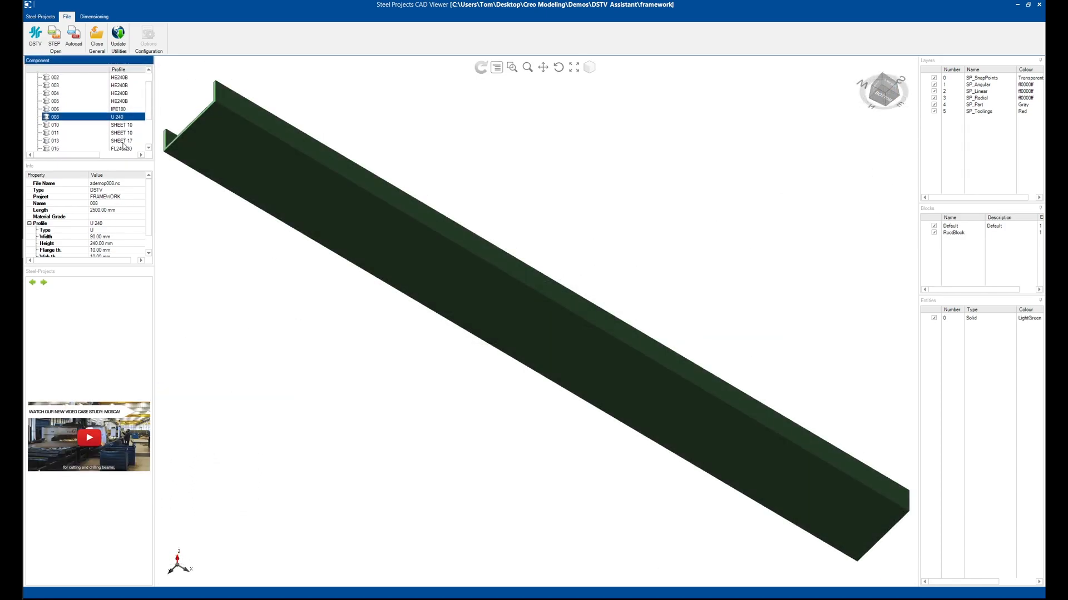
{"action": "left_click", "coordinate": [121, 124]}
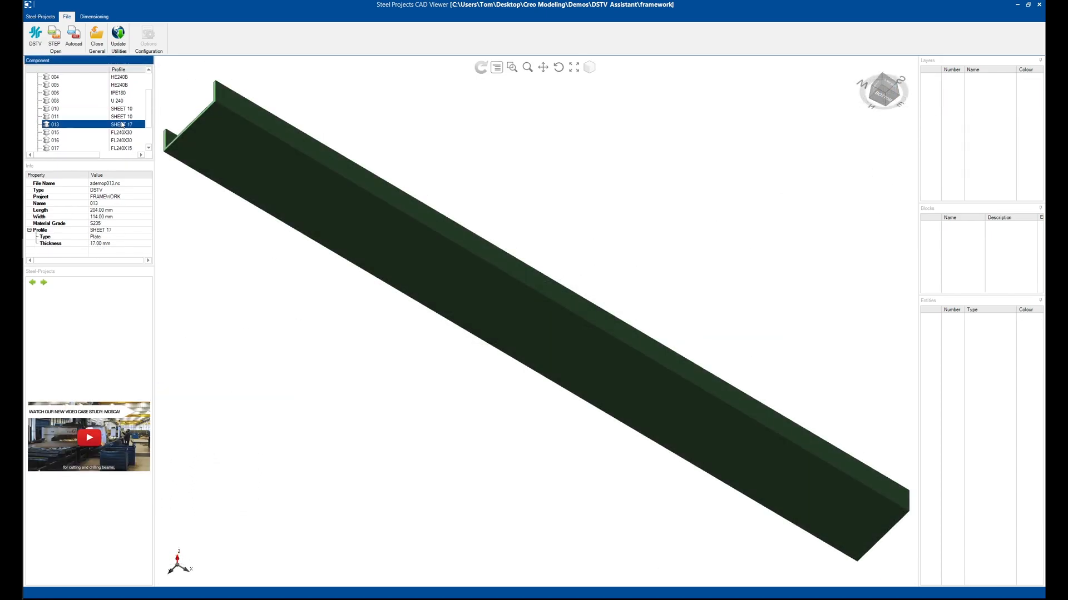
{"action": "scroll", "coordinate": [121, 124], "scroll_direction": "down", "scroll_amount": 2}
{"action": "left_click", "coordinate": [119, 125]}
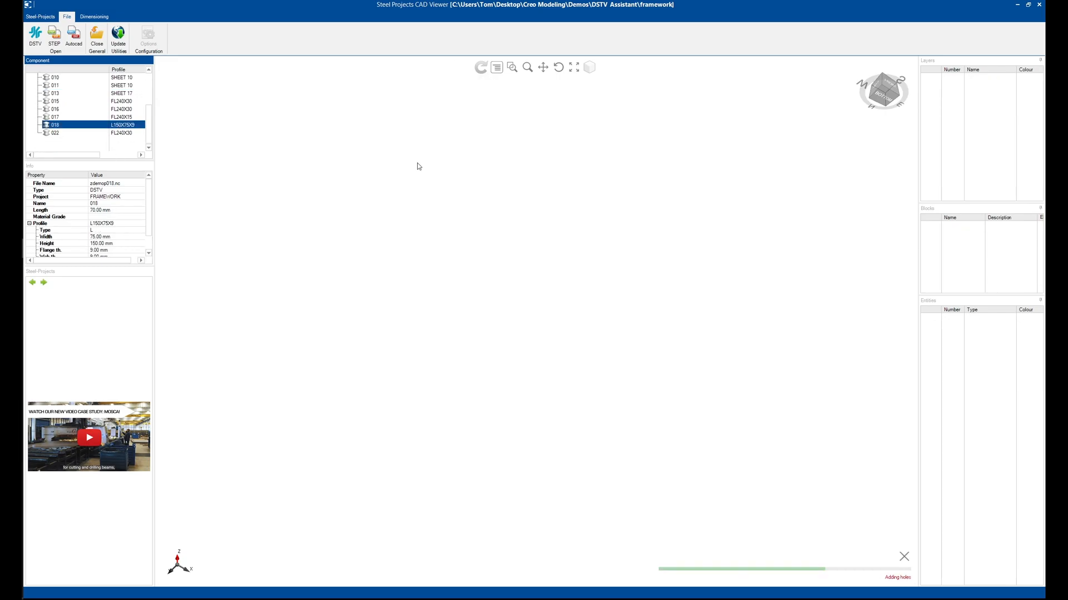